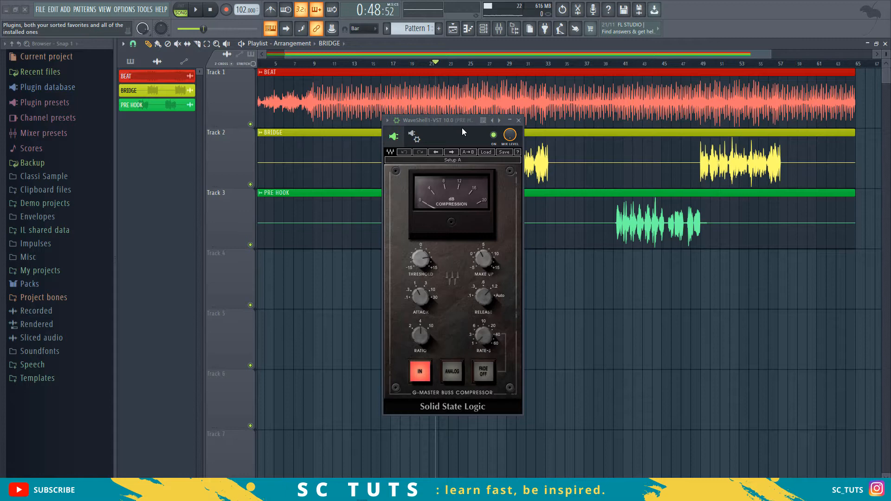
- Play the song from bar 21 to hear the pre hook channel through the G-Master Buss Compressor
{"action": "mouse_move", "coordinate": [439, 257]}
{"action": "mouse_move", "coordinate": [486, 301]}
{"action": "mouse_move", "coordinate": [490, 336]}
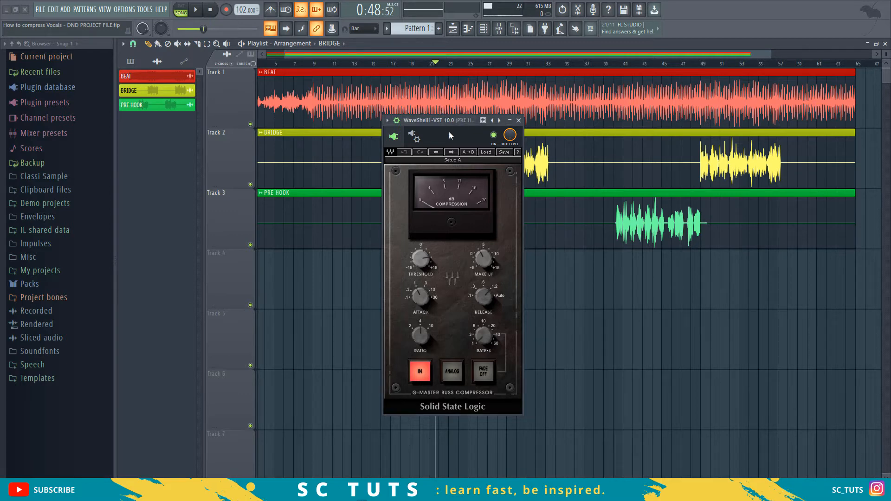
{"action": "key", "text": "space"}
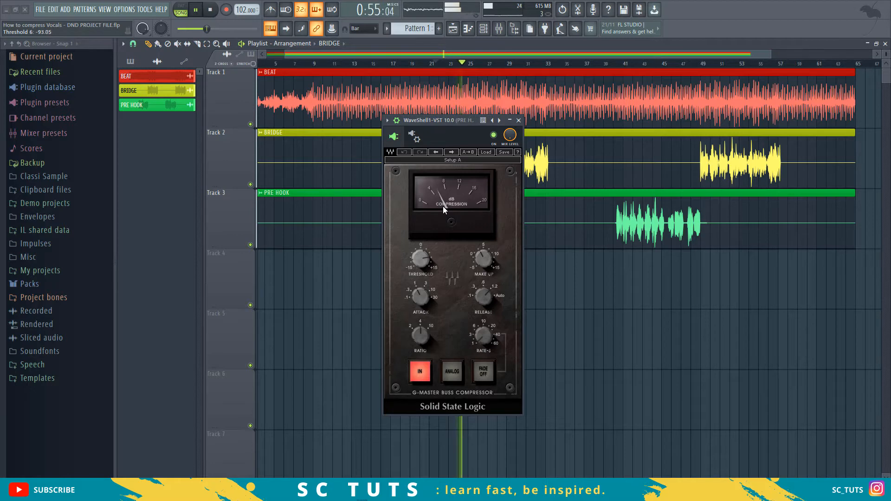
{"action": "key", "text": "space"}
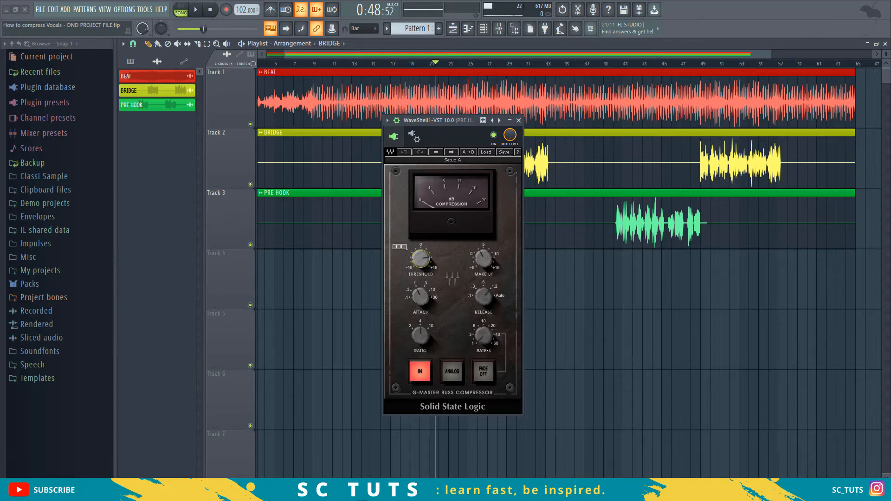
- Lower the compressor's threshold to slightly below 0, auditioning a much lower setting on the way, and play the song to check it
{"action": "left_click_drag", "start_coordinate": [421, 263], "coordinate": [420, 315]}
{"action": "key", "text": "space"}
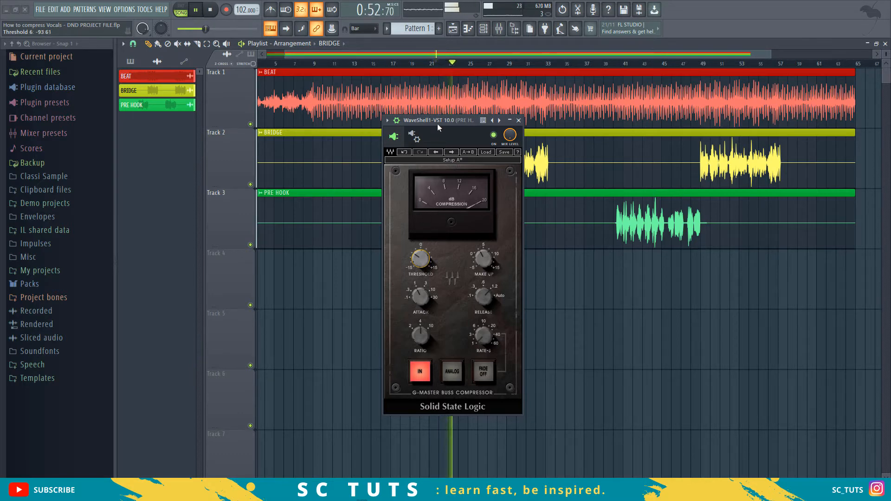
{"action": "key", "text": "space"}
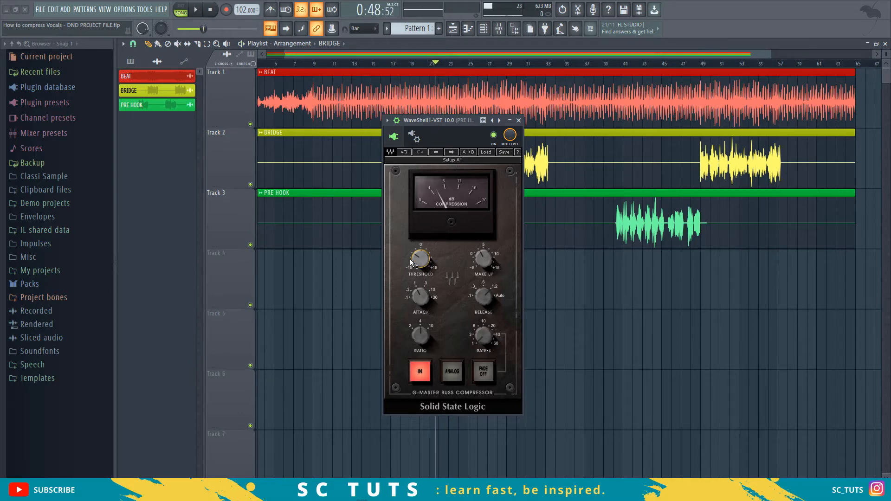
{"action": "mouse_move", "coordinate": [416, 257]}
{"action": "left_click_drag", "start_coordinate": [421, 261], "coordinate": [421, 256]}
{"action": "left_click_drag", "start_coordinate": [420, 260], "coordinate": [420, 260]}
{"action": "key", "text": "space"}
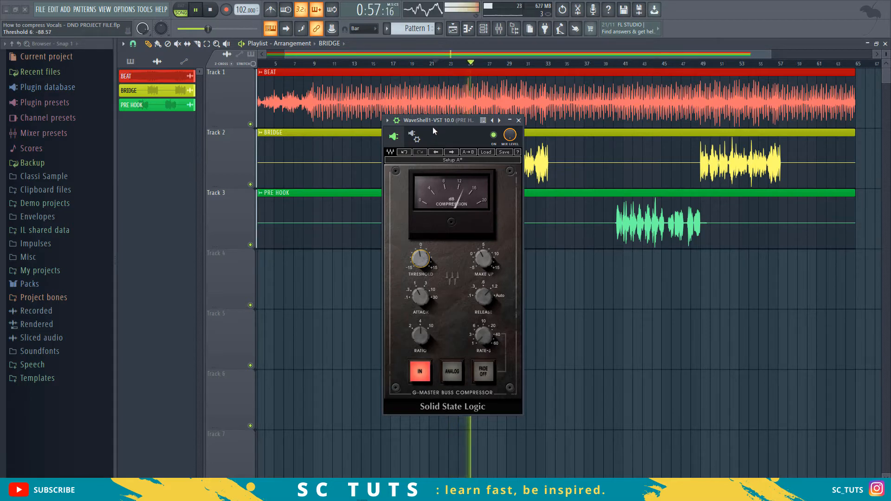
{"action": "key", "text": "space"}
- Move the compressor window clear of the first pre hook section and play the song from bar 17
{"action": "left_click_drag", "start_coordinate": [434, 120], "coordinate": [529, 126]}
{"action": "left_click", "coordinate": [393, 63]}
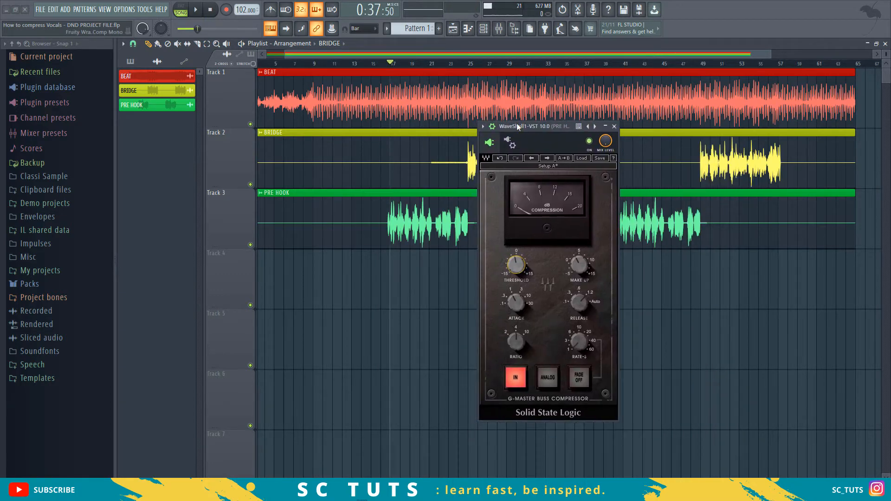
{"action": "mouse_move", "coordinate": [533, 270]}
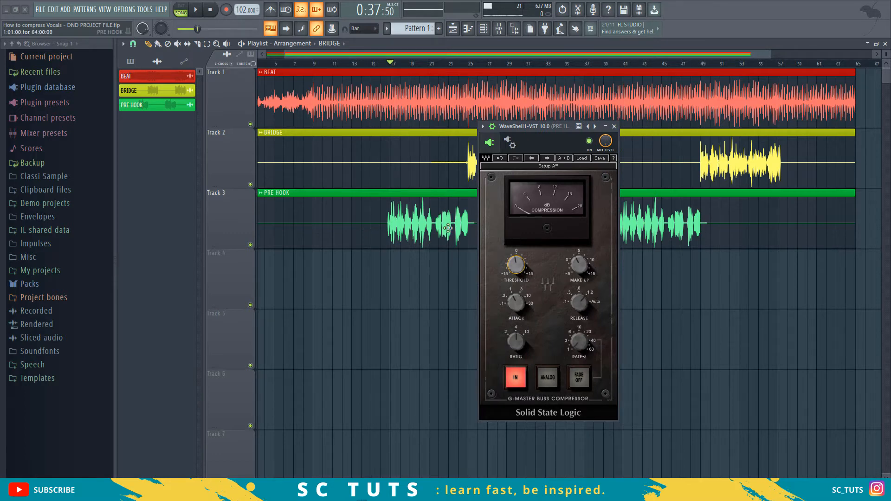
{"action": "key", "text": "space"}
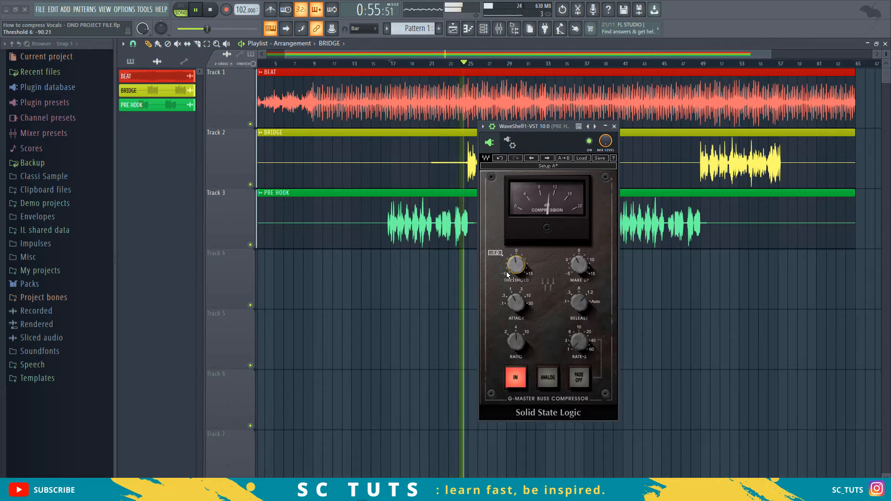
{"action": "key", "text": "space"}
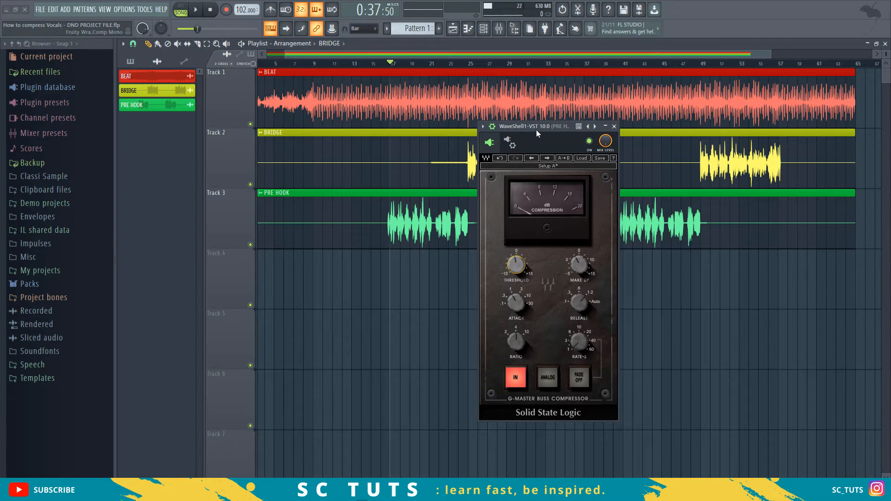
{"action": "left_click_drag", "start_coordinate": [535, 129], "coordinate": [573, 144]}
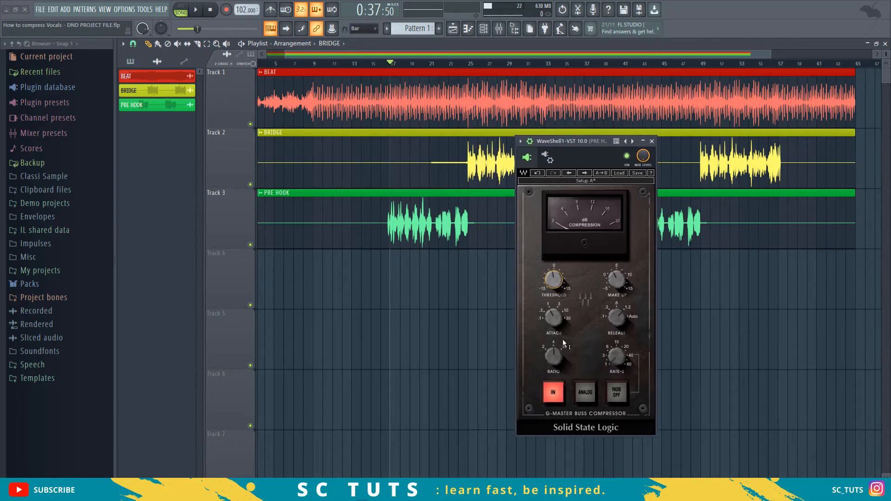
- Compare different compression ratios while playing the pre hook, returning the ratio to 4
{"action": "mouse_move", "coordinate": [552, 361]}
{"action": "left_click_drag", "start_coordinate": [558, 357], "coordinate": [558, 371]}
{"action": "mouse_move", "coordinate": [558, 358]}
{"action": "left_mouse_down"}
{"action": "mouse_move", "coordinate": [553, 346]}
{"action": "mouse_move", "coordinate": [553, 364]}
{"action": "left_mouse_up"}
{"action": "mouse_move", "coordinate": [556, 286]}
{"action": "mouse_move", "coordinate": [555, 366]}
{"action": "left_click_drag", "start_coordinate": [555, 356], "coordinate": [556, 346]}
{"action": "key", "text": "space"}
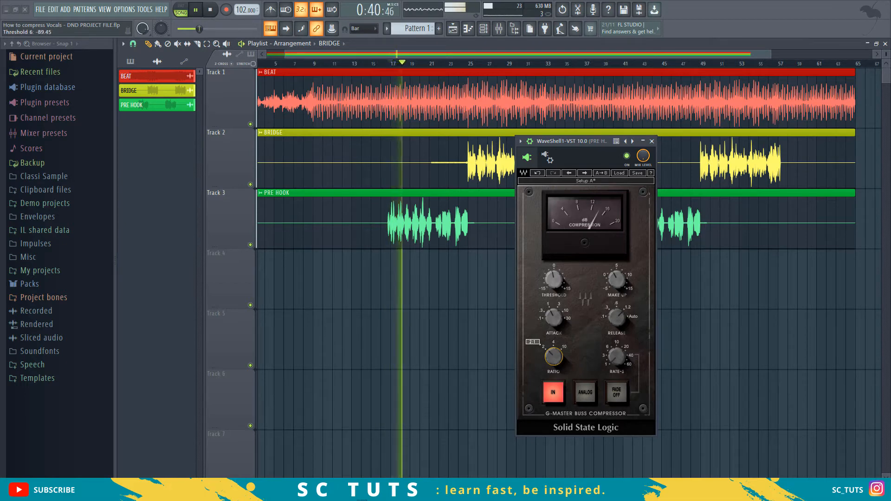
{"action": "left_click_drag", "start_coordinate": [555, 361], "coordinate": [555, 370]}
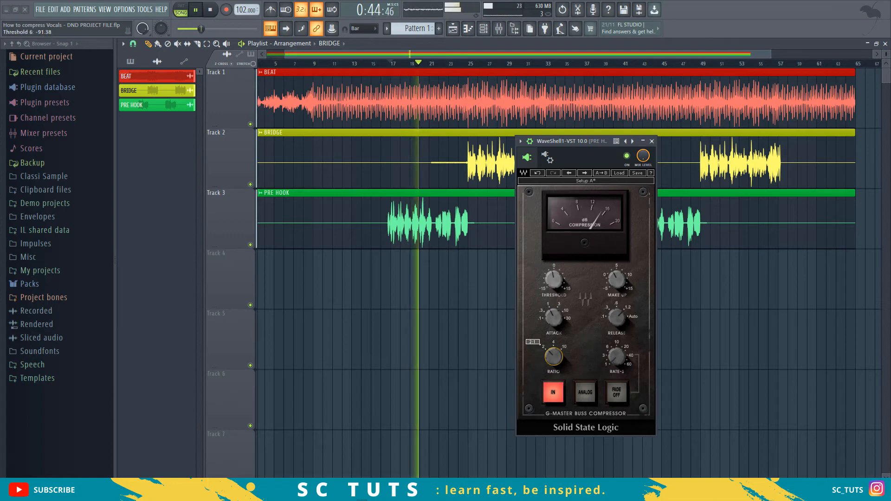
{"action": "left_click_drag", "start_coordinate": [555, 368], "coordinate": [555, 359]}
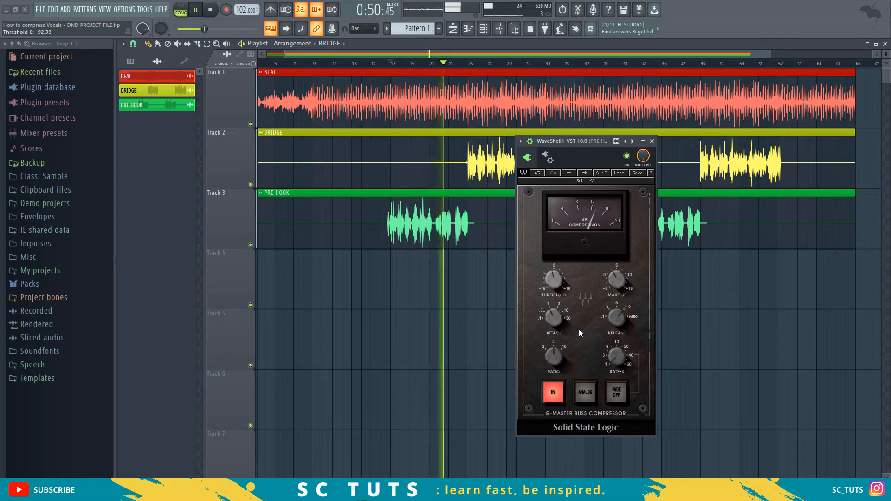
{"action": "key", "text": "space"}
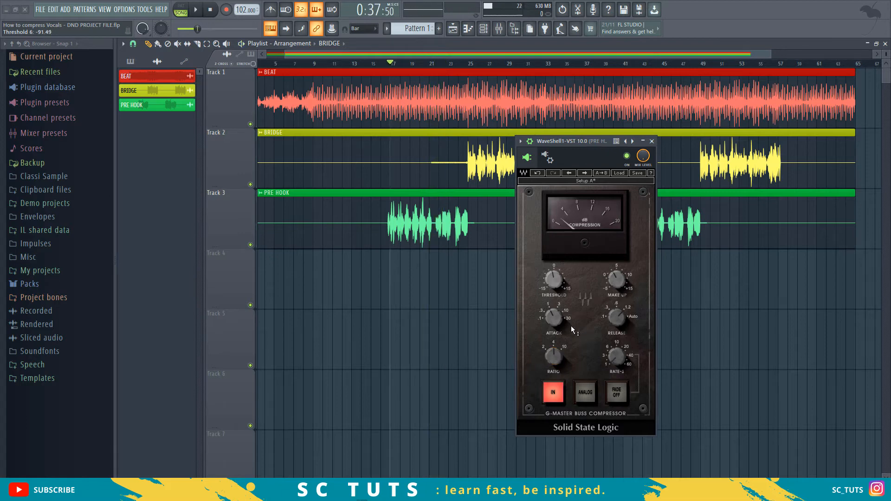
- Set the compressor's attack to .3 ms and play the pre hook
{"action": "mouse_move", "coordinate": [565, 327]}
{"action": "left_click_drag", "start_coordinate": [555, 321], "coordinate": [555, 336]}
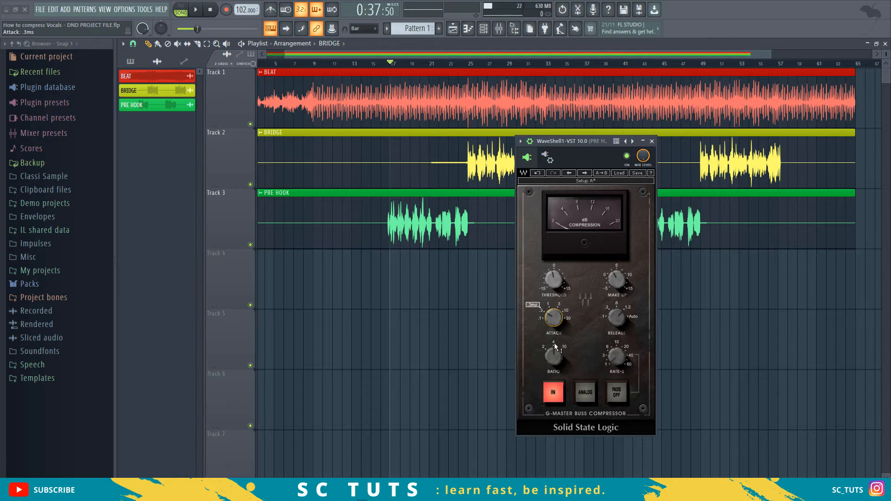
{"action": "mouse_move", "coordinate": [555, 337]}
{"action": "left_mouse_down"}
{"action": "mouse_move", "coordinate": [556, 321]}
{"action": "mouse_move", "coordinate": [556, 337]}
{"action": "left_mouse_up"}
{"action": "key", "text": "space"}
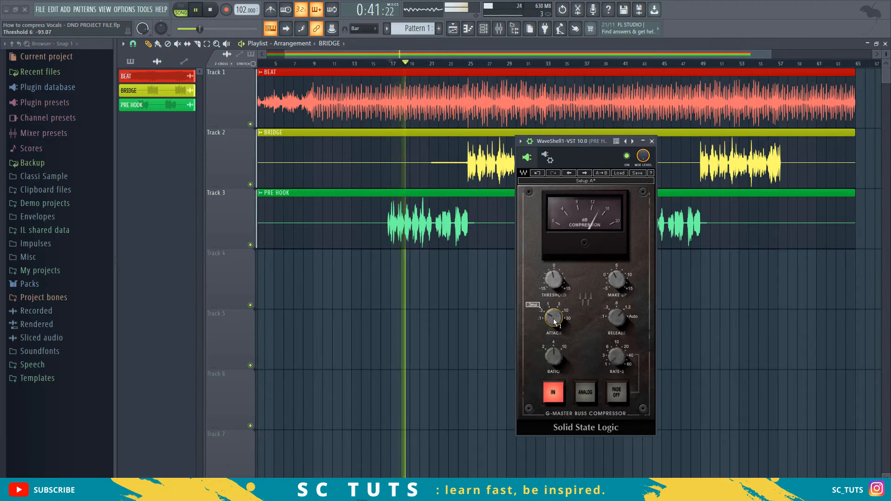
- Raise the compressor's attack to 3 ms during playback and replay the pre hook from bar 17
{"action": "left_click_drag", "start_coordinate": [553, 319], "coordinate": [553, 314]}
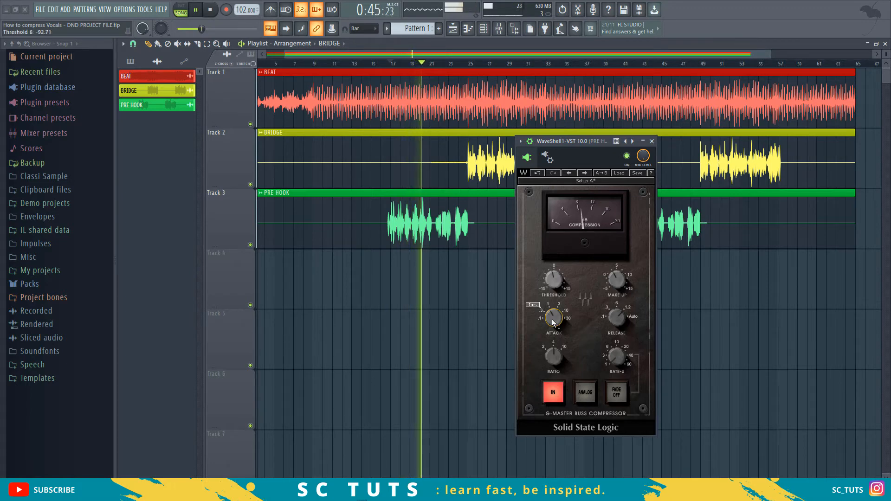
{"action": "left_click_drag", "start_coordinate": [553, 322], "coordinate": [553, 316]}
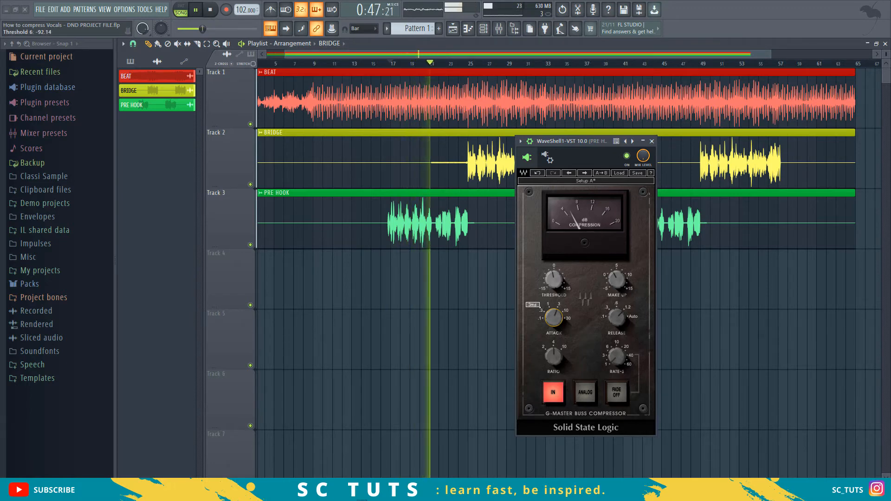
{"action": "key", "text": "space"}
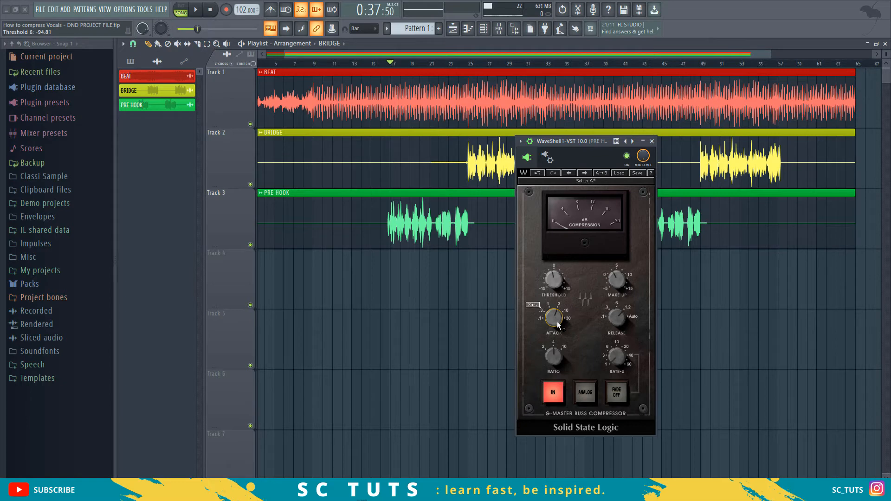
{"action": "key", "text": "space"}
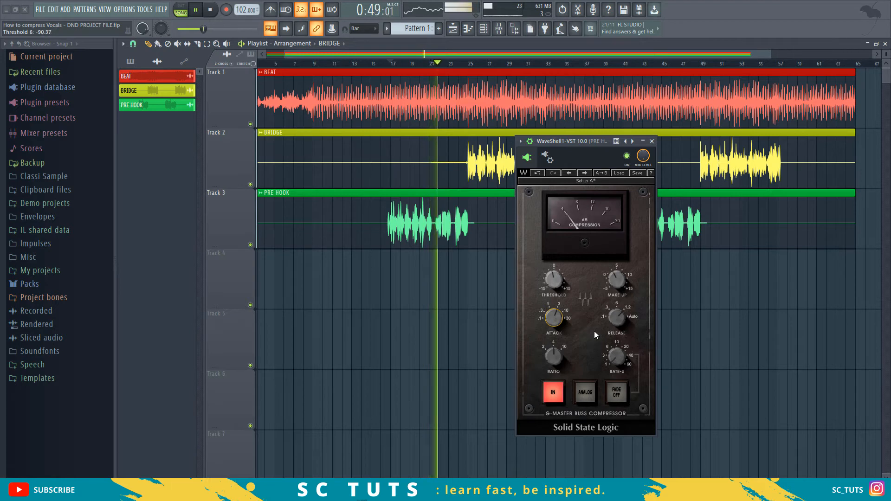
{"action": "key", "text": "space"}
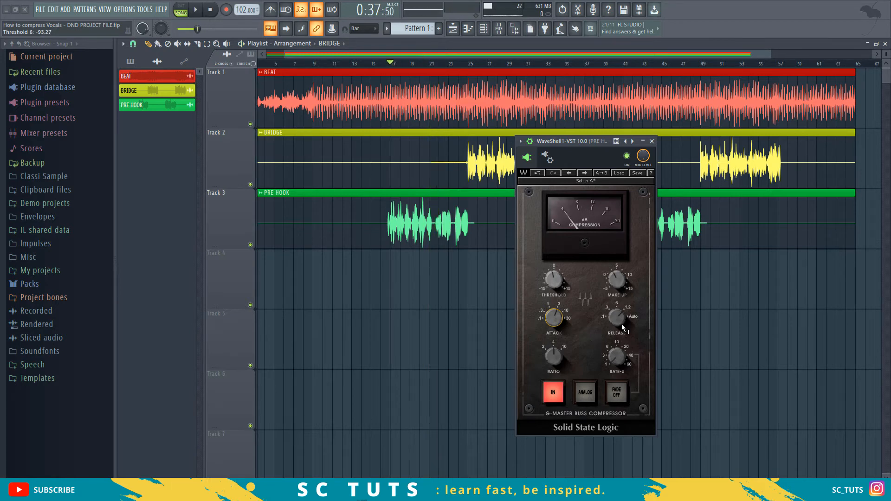
- Sweep the compressor's release down to its shorter times and up to Auto
{"action": "mouse_move", "coordinate": [617, 316]}
{"action": "left_click", "coordinate": [616, 317]}
{"action": "left_click_drag", "start_coordinate": [616, 317], "coordinate": [616, 333]}
{"action": "left_click_drag", "start_coordinate": [617, 333], "coordinate": [617, 314]}
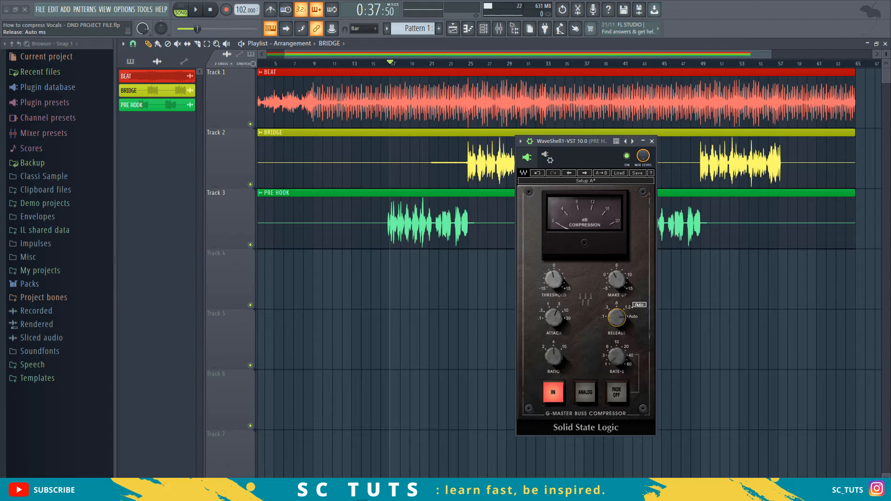
- Bring the compressor's release back from Auto to a shorter fixed time and play the pre hook
{"action": "left_click_drag", "start_coordinate": [618, 325], "coordinate": [617, 330]}
{"action": "left_click_drag", "start_coordinate": [617, 329], "coordinate": [617, 325]}
{"action": "mouse_move", "coordinate": [618, 318]}
{"action": "left_click_drag", "start_coordinate": [618, 318], "coordinate": [618, 321]}
{"action": "left_click_drag", "start_coordinate": [617, 321], "coordinate": [618, 327]}
{"action": "key", "text": "space"}
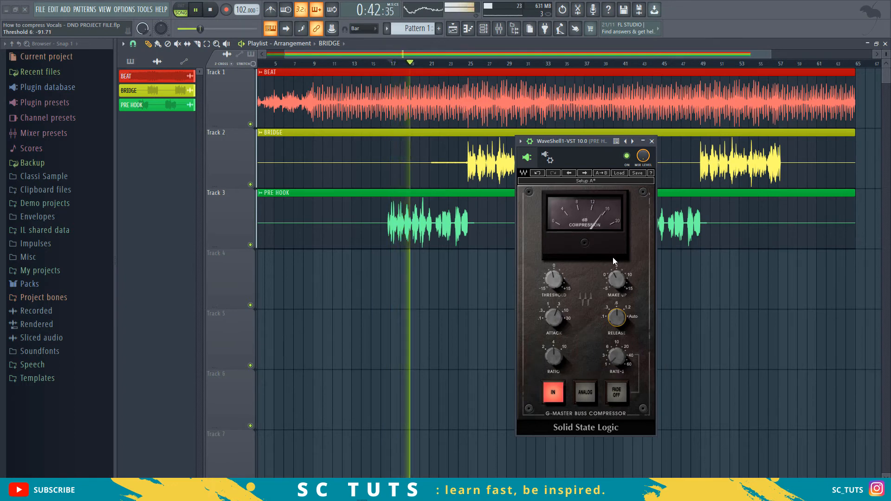
{"action": "key", "text": "space"}
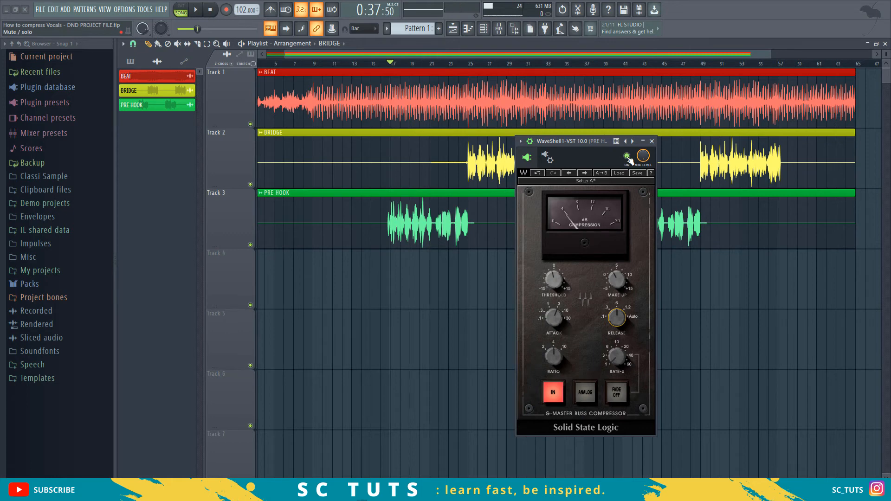
- Disable the compressor plugin to hear the pre hook uncompressed, and re-enable it
{"action": "left_click", "coordinate": [628, 156]}
{"action": "key", "text": "space"}
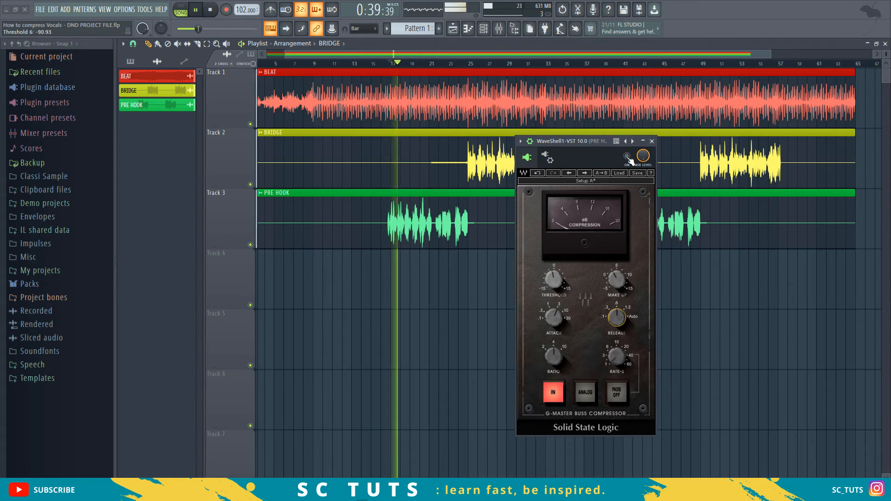
{"action": "key", "text": "space"}
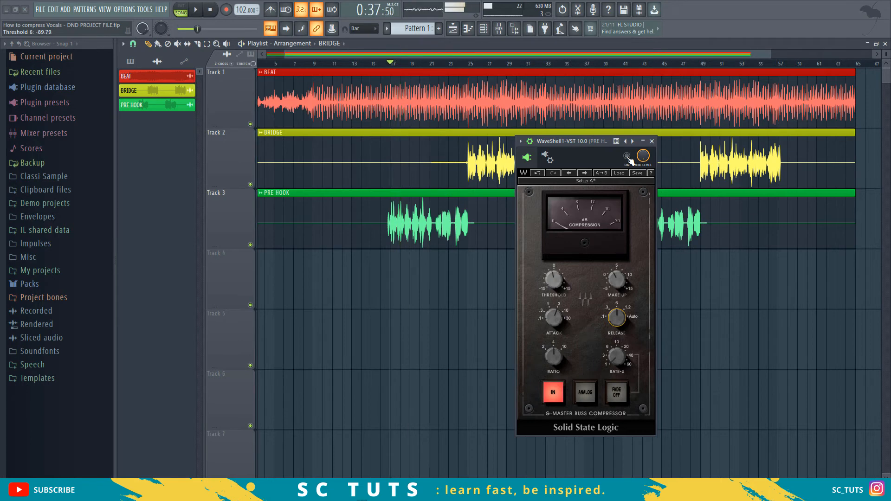
{"action": "left_click", "coordinate": [628, 156]}
- Raise the compressor's make-up gain slightly above 6.2 dB while playing the pre hook
{"action": "left_click", "coordinate": [618, 282]}
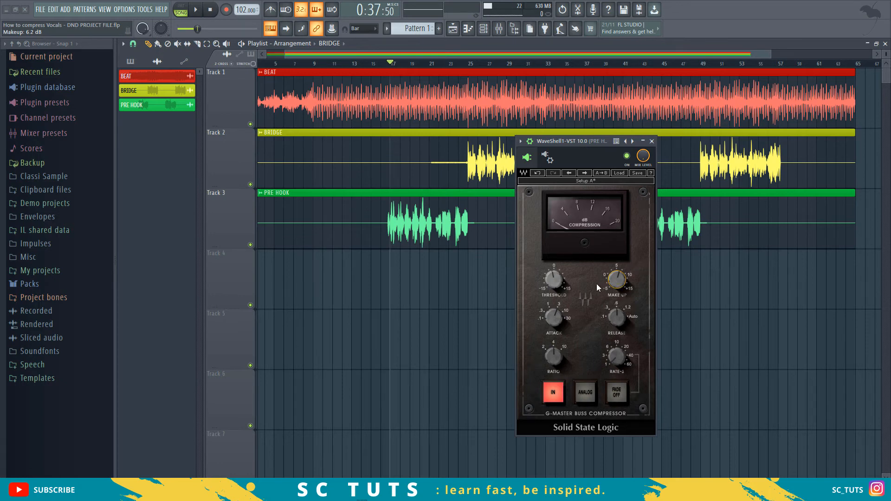
{"action": "key", "text": "space"}
{"action": "left_click_drag", "start_coordinate": [617, 280], "coordinate": [617, 277]}
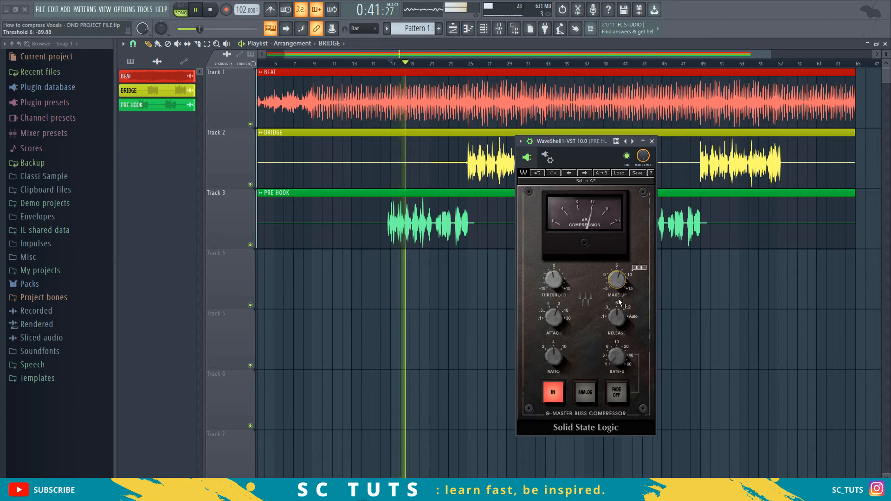
{"action": "left_click_drag", "start_coordinate": [616, 280], "coordinate": [617, 276]}
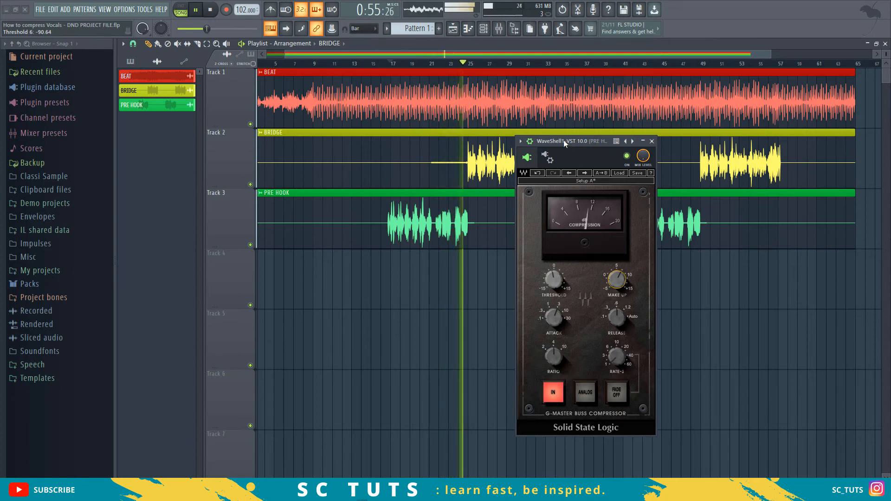
{"action": "key", "text": "space"}
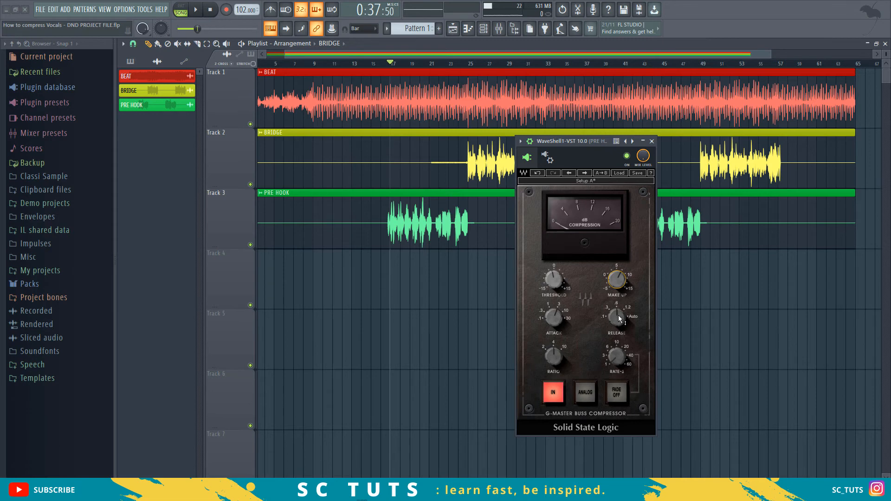
- Move the compressor window clear of the bridge and pre hook waveforms and play from bar 17
{"action": "left_click_drag", "start_coordinate": [559, 141], "coordinate": [293, 113]}
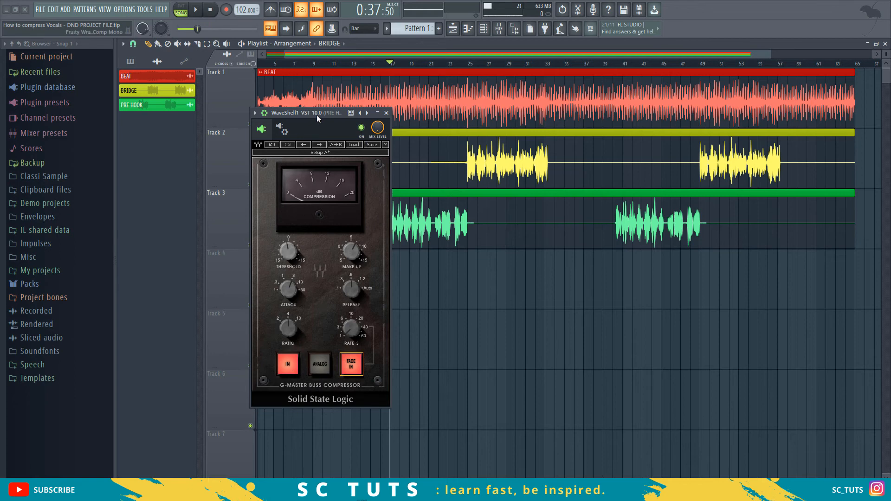
{"action": "key", "text": "space"}
{"action": "left_click_drag", "start_coordinate": [316, 113], "coordinate": [272, 115]}
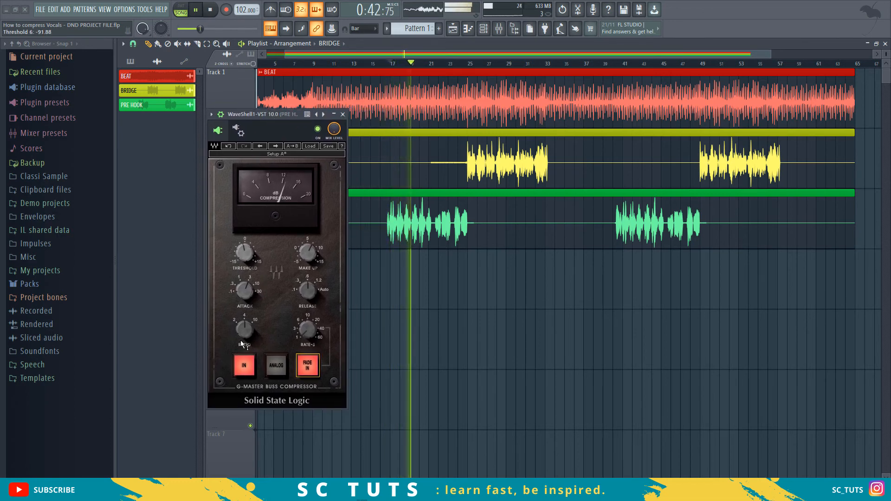
{"action": "key", "text": "space"}
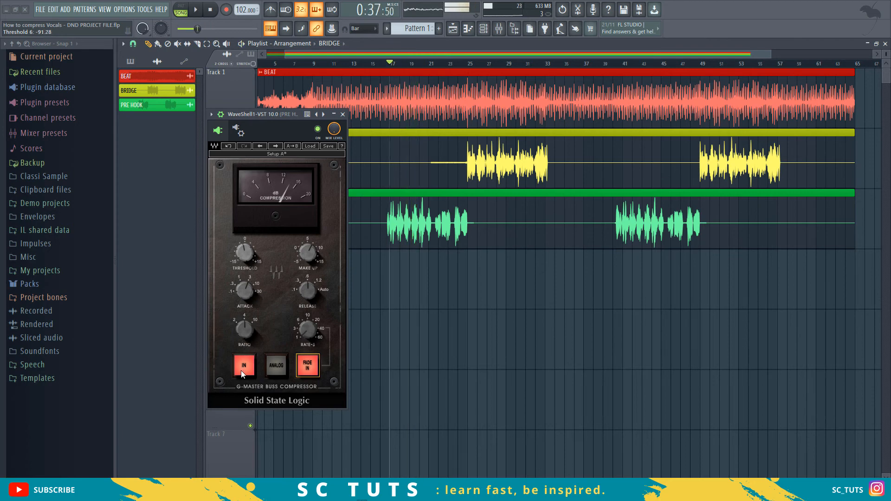
- Bypass the compressor's processing to hear the pre hook uncompressed from bar 17, and switch it back in
{"action": "left_click", "coordinate": [241, 374]}
{"action": "key", "text": "space"}
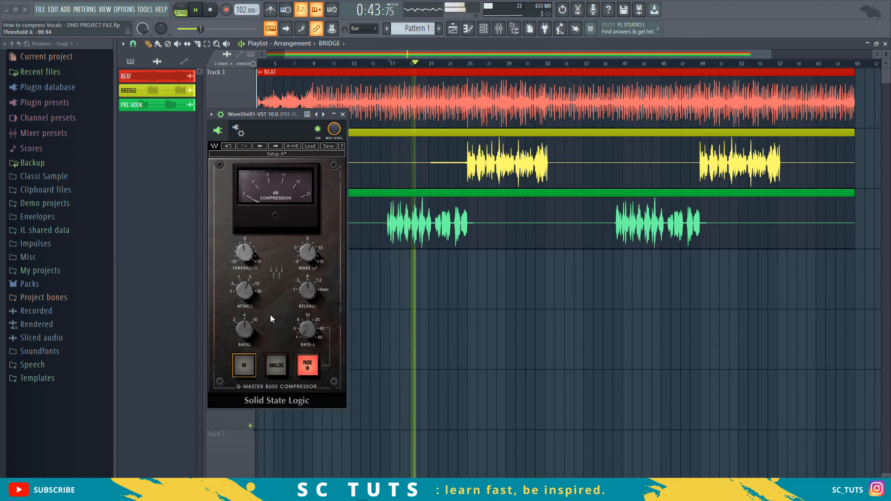
{"action": "key", "text": "space"}
{"action": "left_click", "coordinate": [249, 369]}
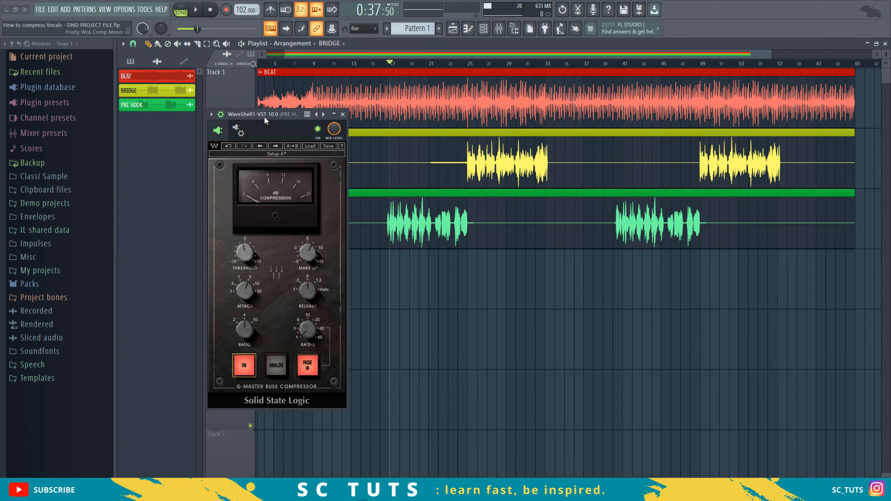
- Turn on the compressor's Analog mode and play the pre hook from bar 17 with it
{"action": "left_click", "coordinate": [276, 367]}
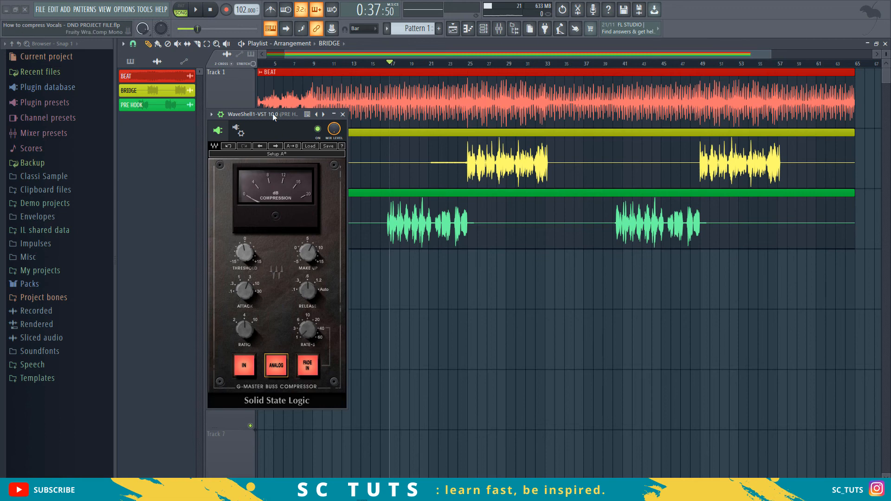
{"action": "key", "text": "space"}
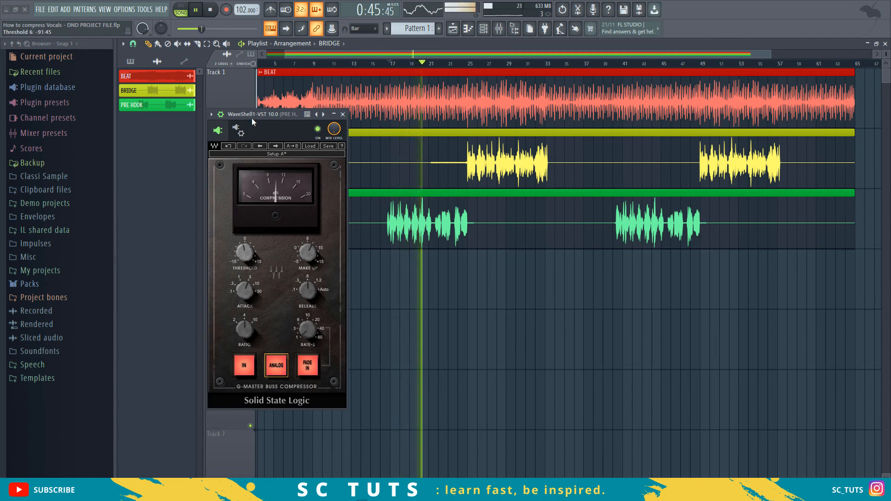
{"action": "key", "text": "space"}
- Turn Analog mode off to hear the pre hook without it, and switch Analog on again
{"action": "left_click", "coordinate": [276, 365]}
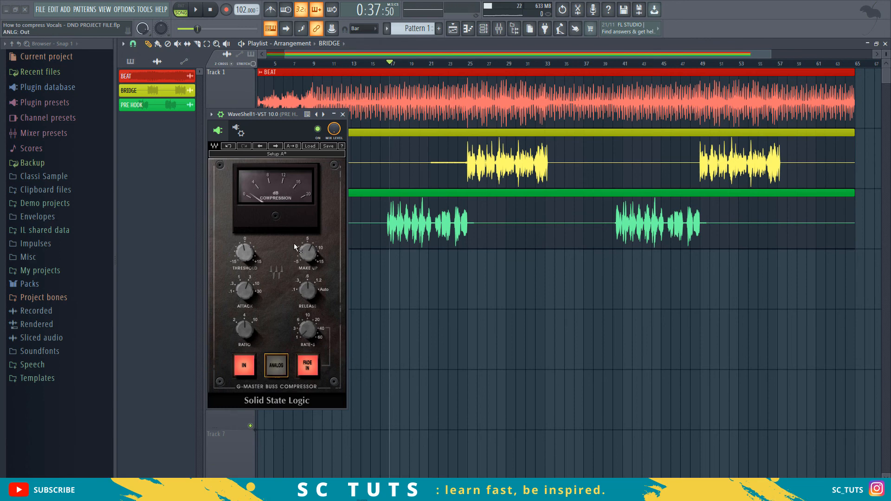
{"action": "key", "text": "space"}
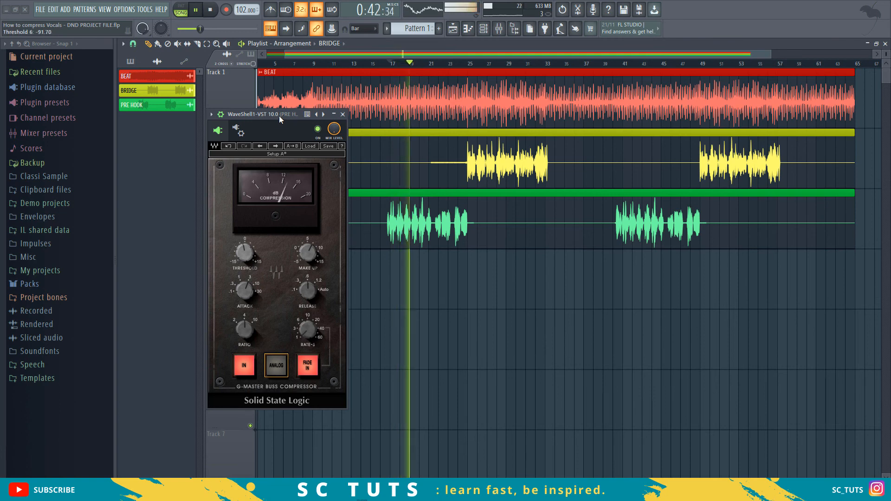
{"action": "key", "text": "space"}
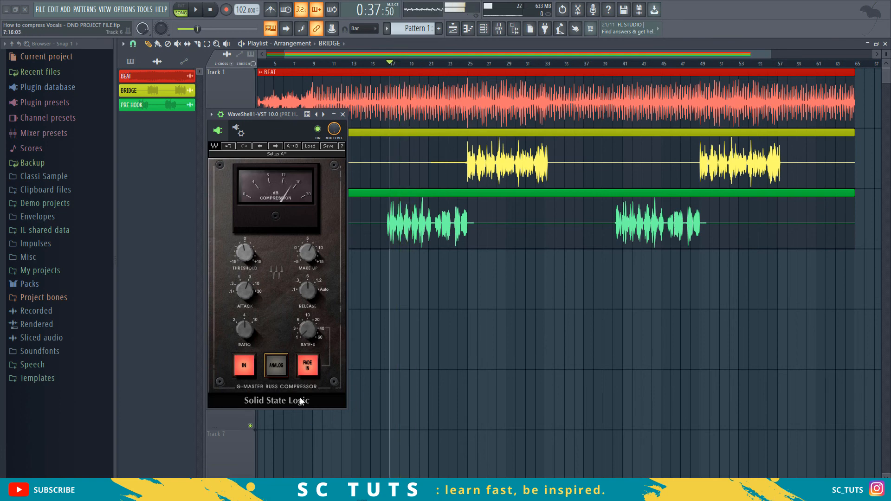
{"action": "left_click", "coordinate": [277, 365]}
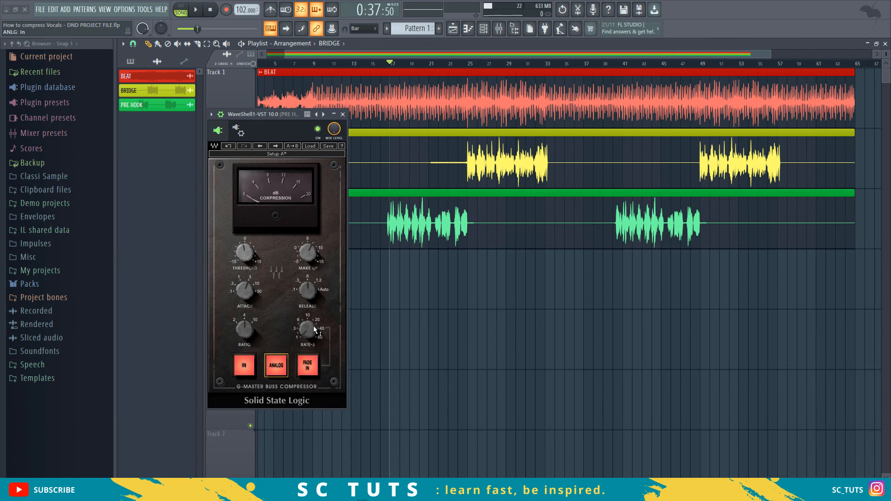
- Cycle the compressor's autofade through Fade Out and Fade In, check the Rate-S knob, and set the fade to Off
{"action": "mouse_move", "coordinate": [312, 337]}
{"action": "left_click", "coordinate": [311, 366]}
{"action": "left_click", "coordinate": [310, 369]}
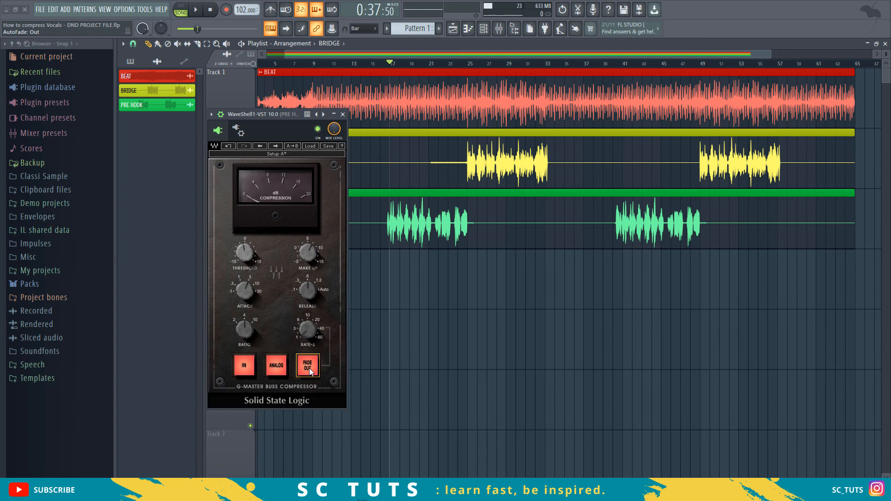
{"action": "left_click", "coordinate": [308, 366]}
{"action": "left_click", "coordinate": [310, 331]}
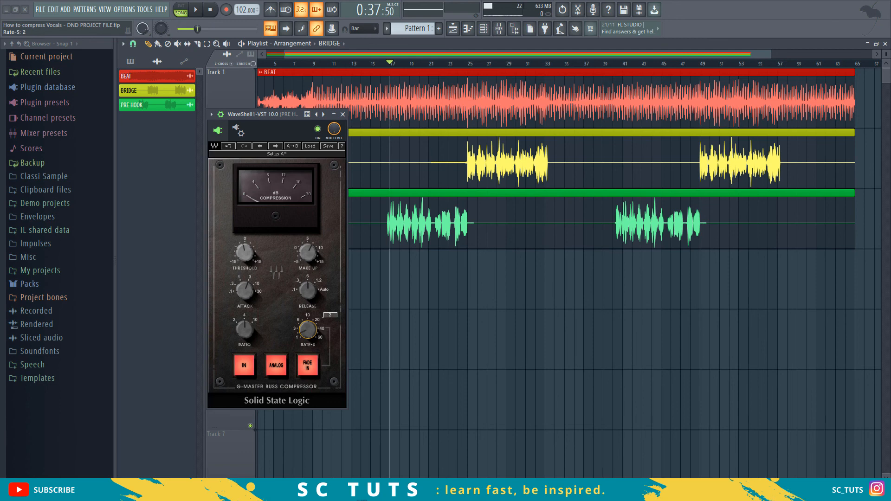
{"action": "left_click", "coordinate": [312, 333]}
{"action": "left_click", "coordinate": [307, 365]}
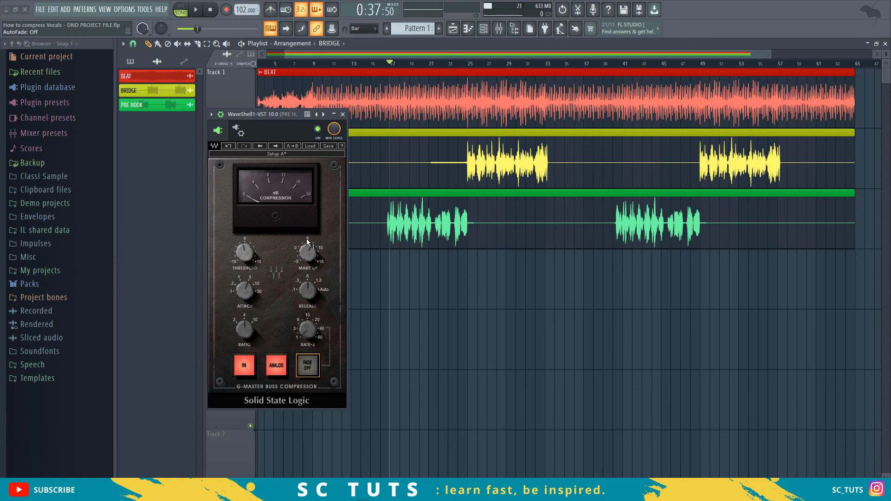
- Shift the compressor window slightly towards the pre hook waveform, clear of the playlist's track names
{"action": "mouse_move", "coordinate": [304, 239]}
{"action": "mouse_move", "coordinate": [255, 291]}
{"action": "left_click_drag", "start_coordinate": [281, 113], "coordinate": [299, 109]}
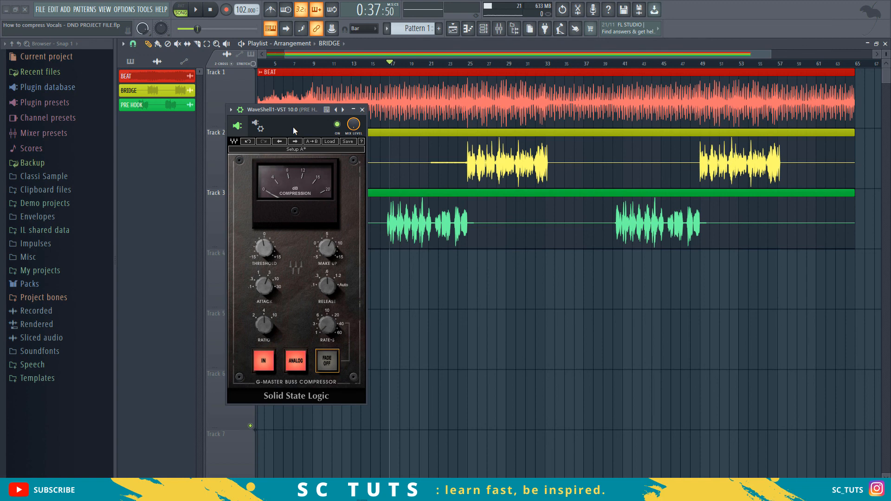